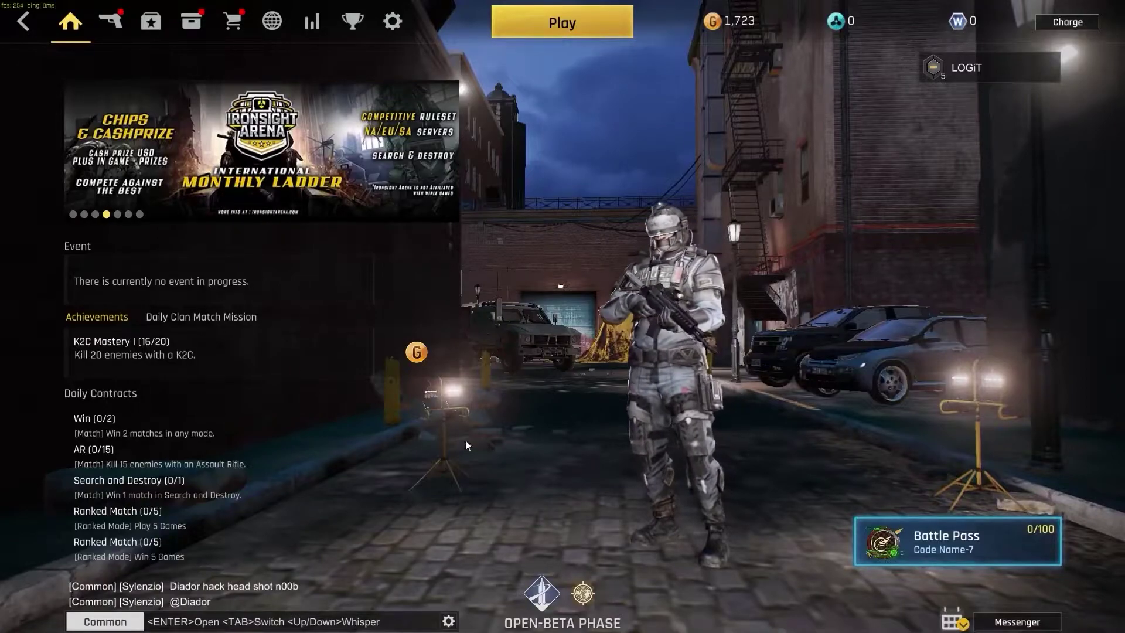
Go to Ironsight's Video options and keep the 1920x1080(75hz) resolution.
{"action": "left_click", "coordinate": [392, 21]}
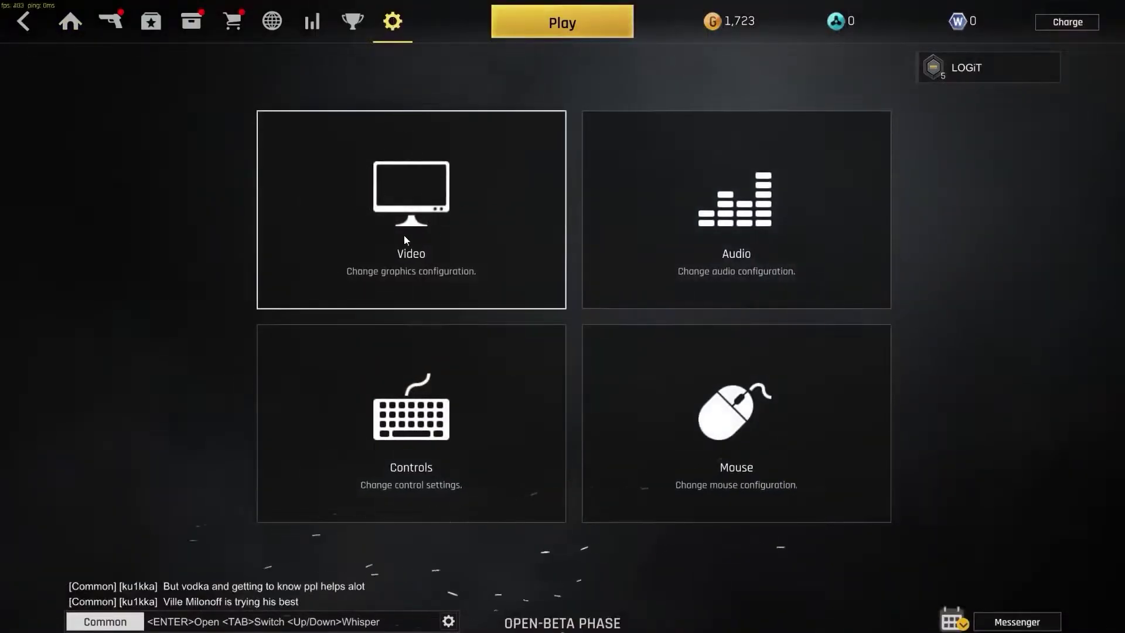
{"action": "left_click", "coordinate": [413, 210]}
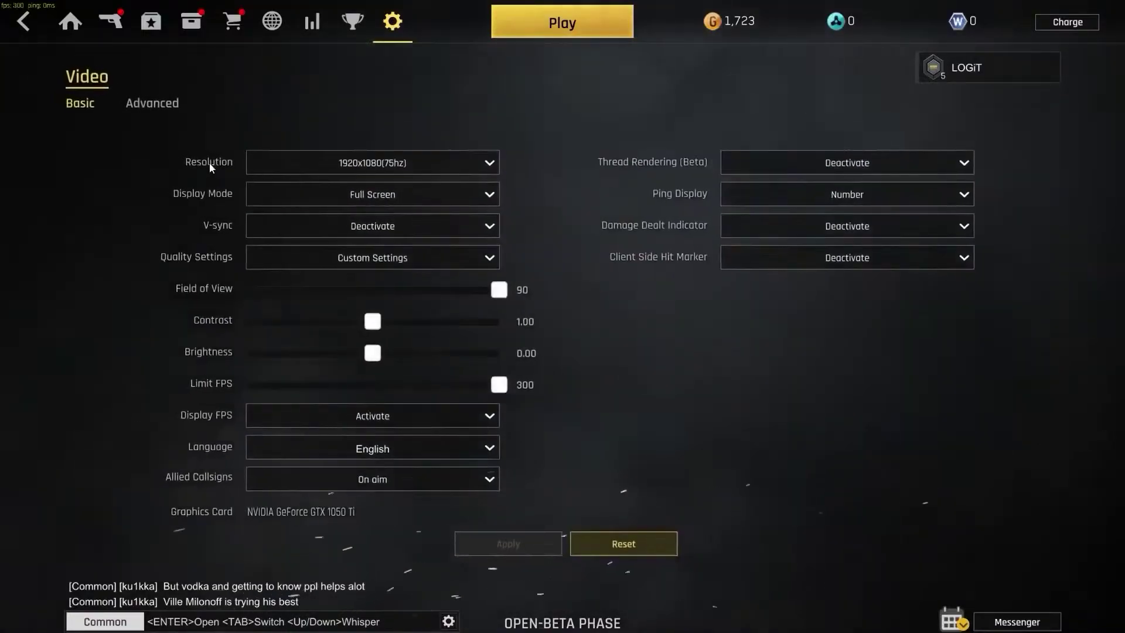
{"action": "left_click", "coordinate": [352, 164]}
{"action": "scroll", "coordinate": [402, 280], "scroll_direction": "down", "scroll_amount": 2}
{"action": "scroll", "coordinate": [412, 284], "scroll_direction": "down", "scroll_amount": 2}
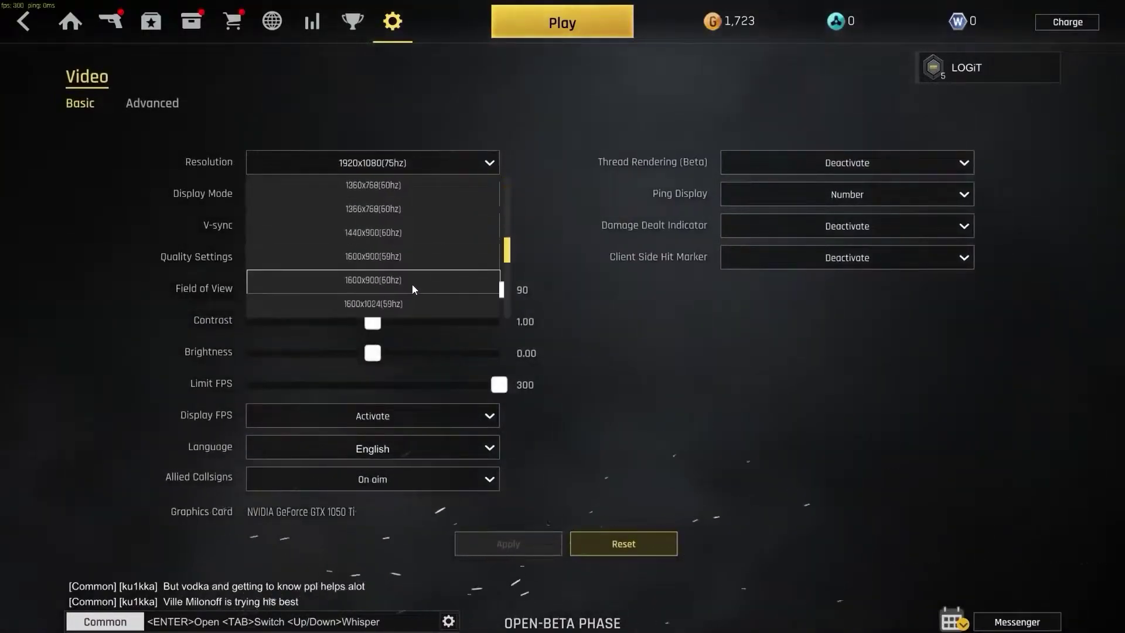
{"action": "scroll", "coordinate": [411, 282], "scroll_direction": "down", "scroll_amount": 3}
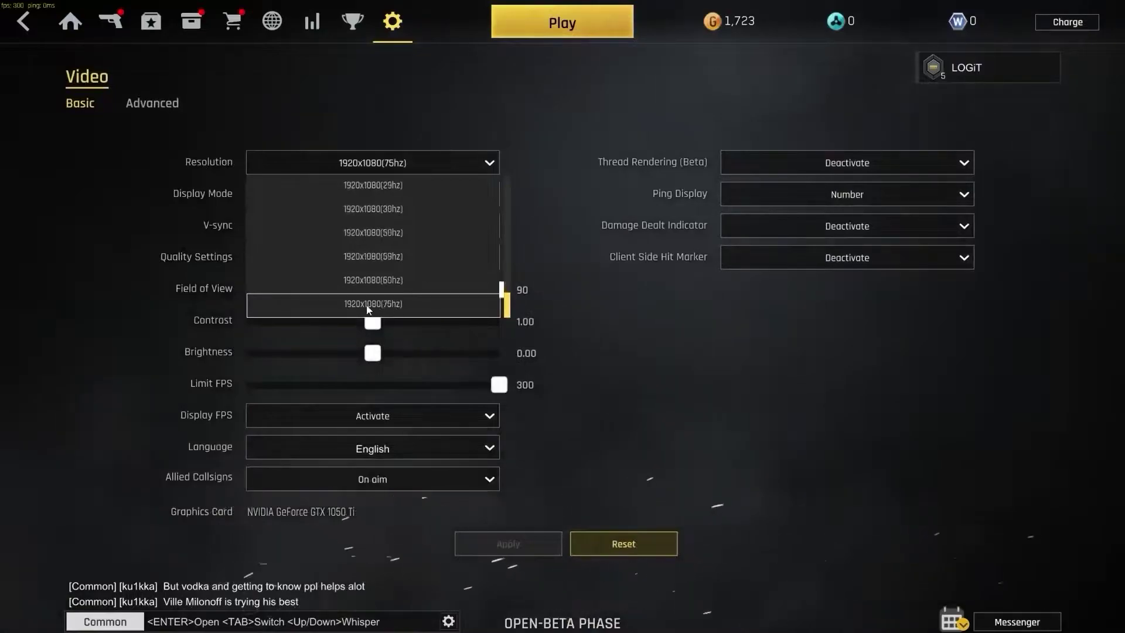
{"action": "left_click", "coordinate": [392, 306]}
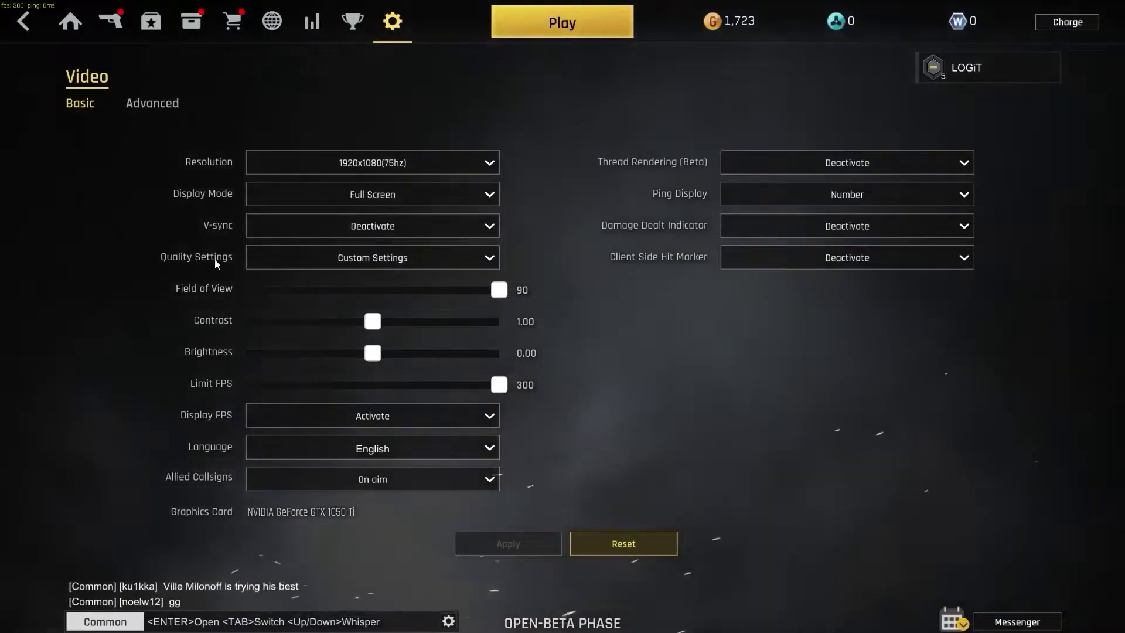
Set overall Quality Settings to Low, keeping the FPS display on Activate.
{"action": "left_click", "coordinate": [309, 267]}
{"action": "left_click", "coordinate": [382, 348]}
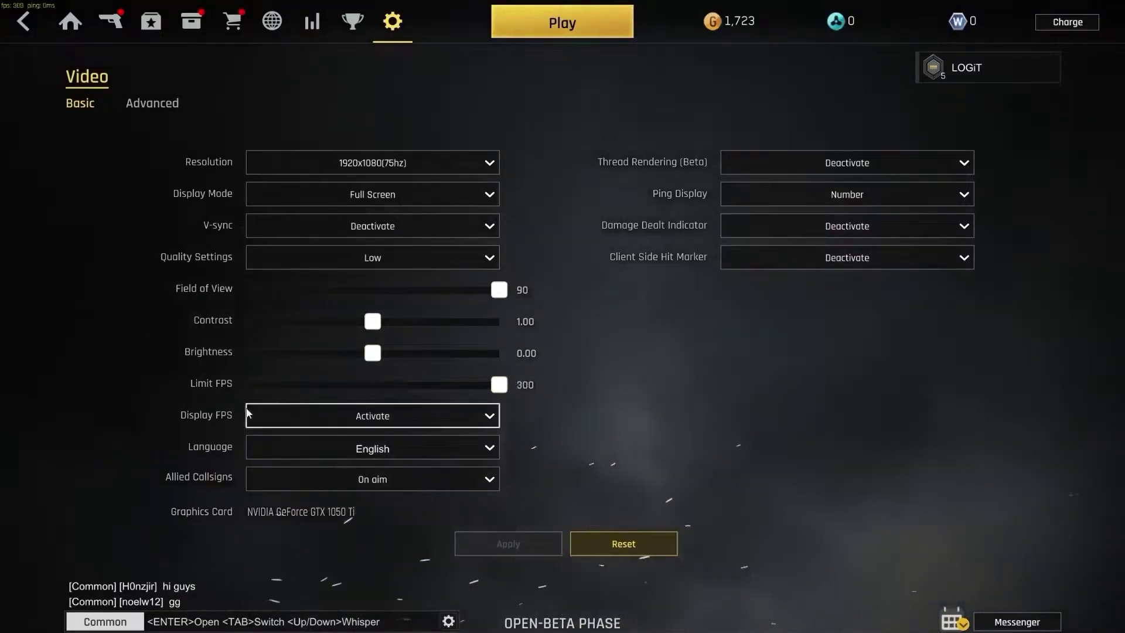
{"action": "left_click", "coordinate": [361, 417]}
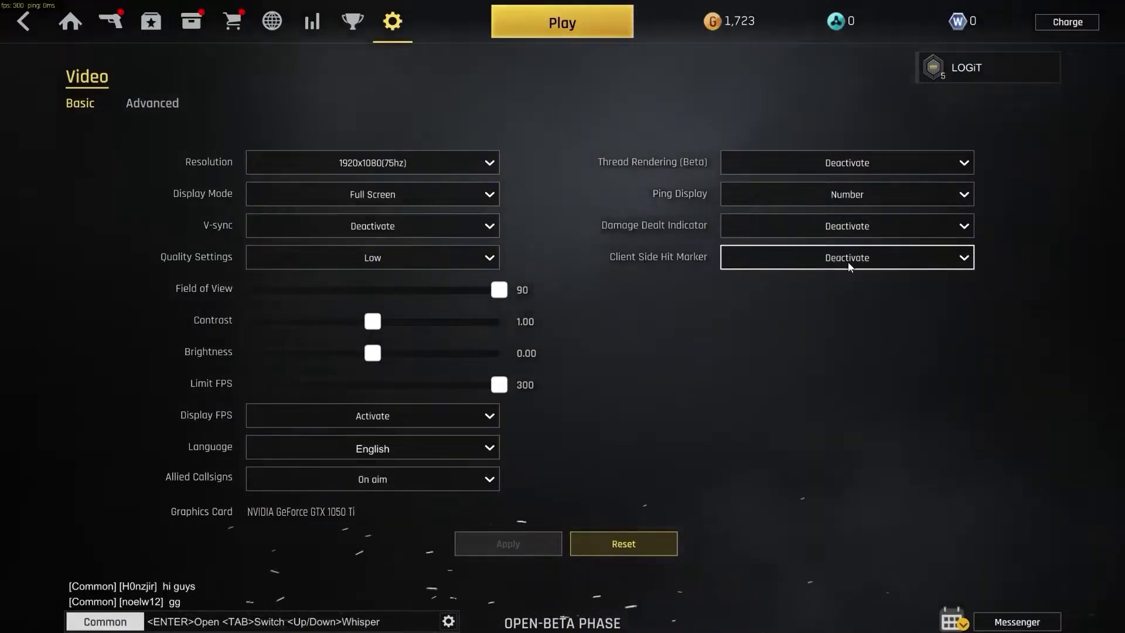
{"action": "left_click", "coordinate": [162, 104]}
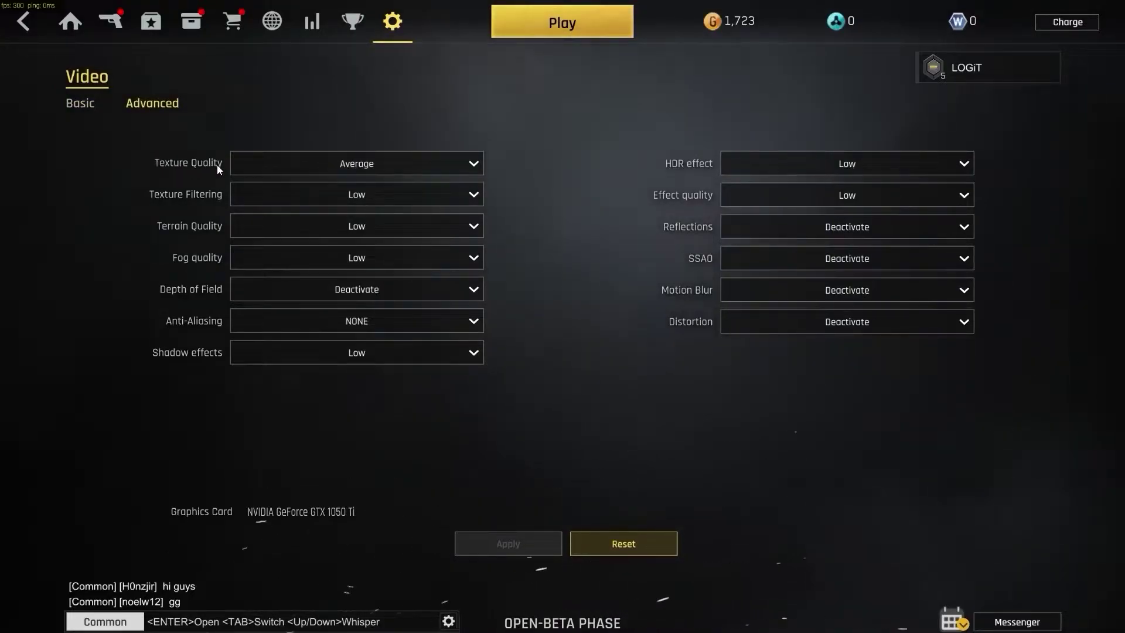
Keep Texture Quality at Average and set Fog quality to Deactivate.
{"action": "left_click", "coordinate": [305, 158]}
{"action": "left_click", "coordinate": [356, 230]}
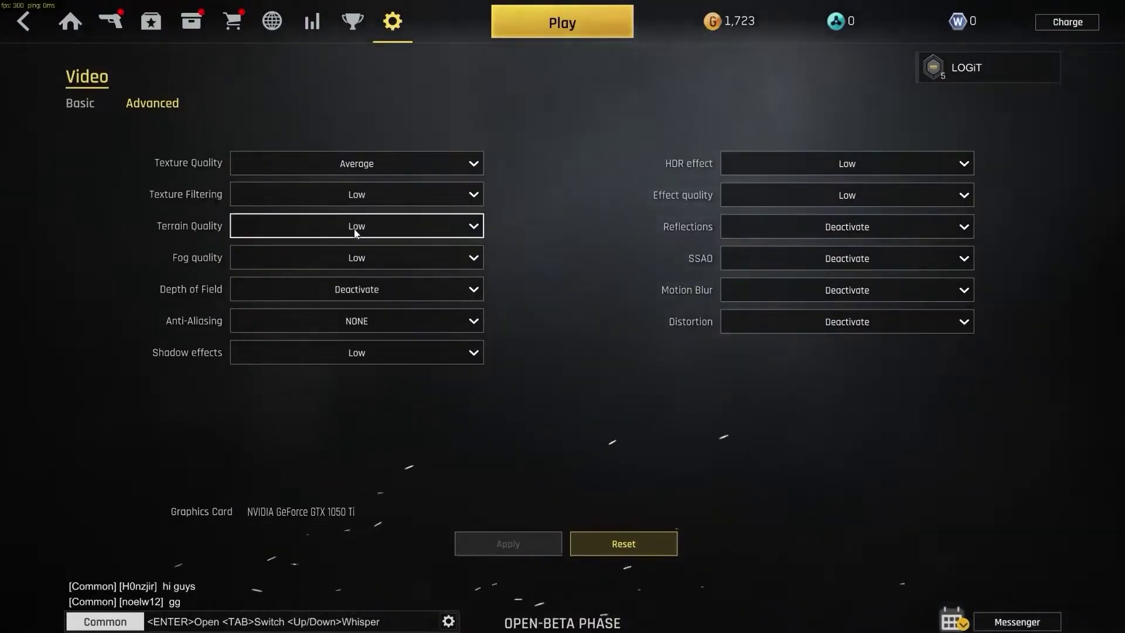
{"action": "left_click", "coordinate": [338, 256]}
{"action": "left_click", "coordinate": [423, 352]}
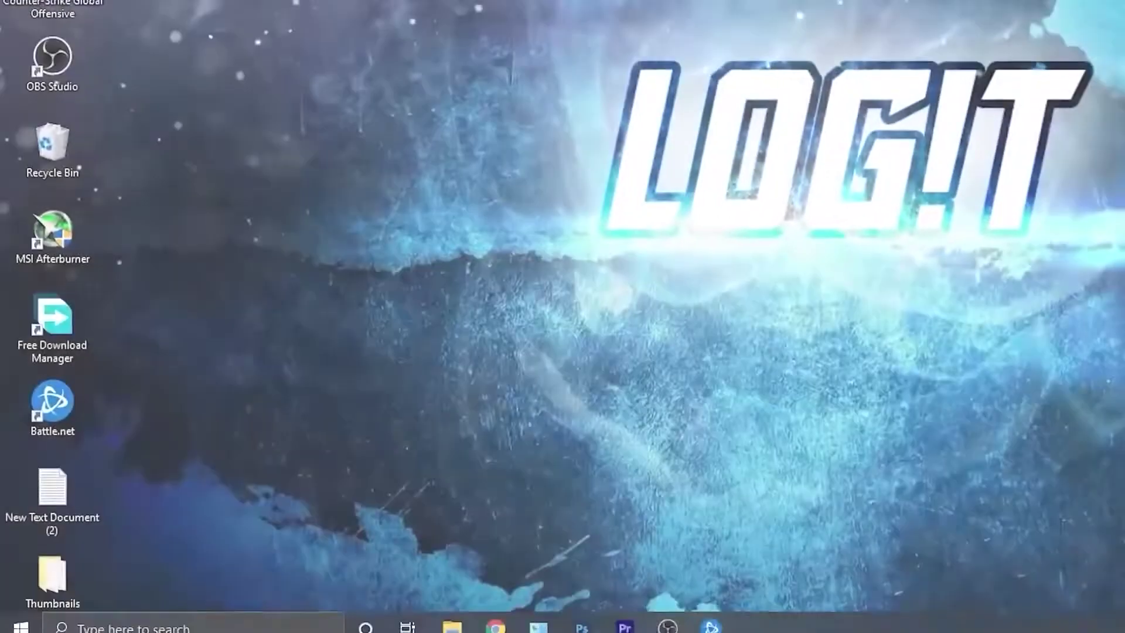
{"action": "type", "text": "check"}
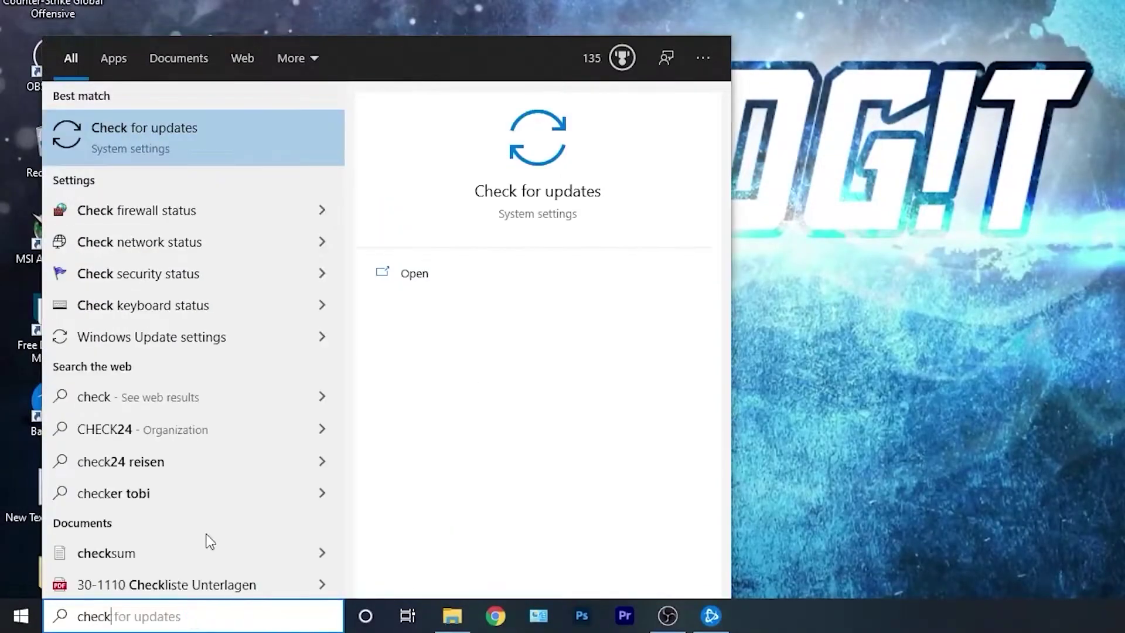
Start a check for updates from the Windows Update settings page.
{"action": "left_click", "coordinate": [164, 141]}
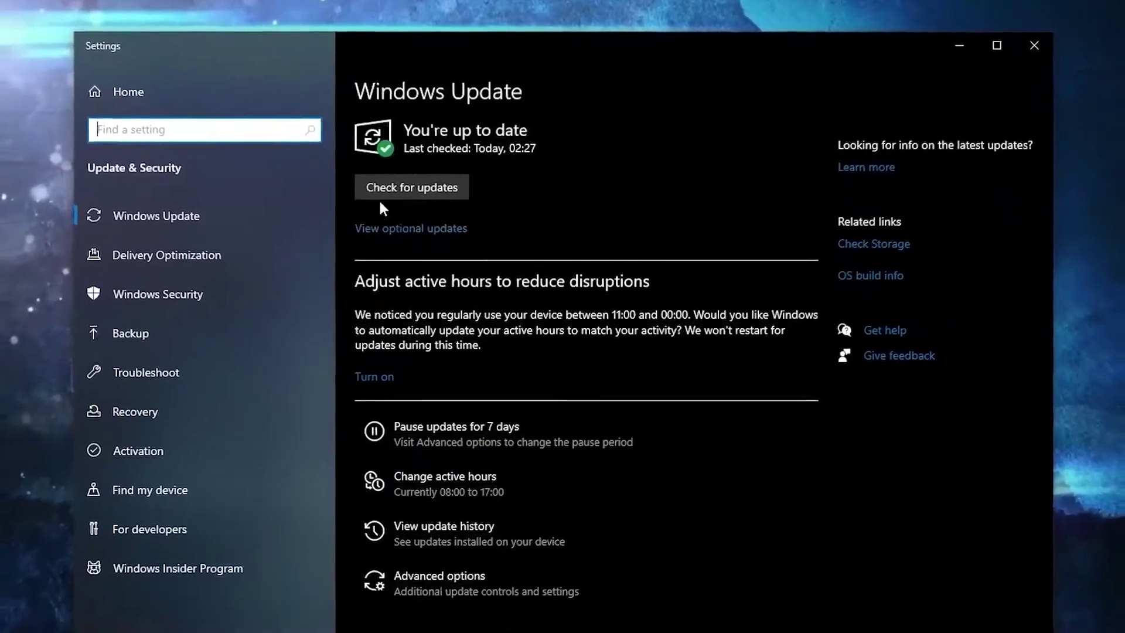
{"action": "left_click", "coordinate": [422, 185]}
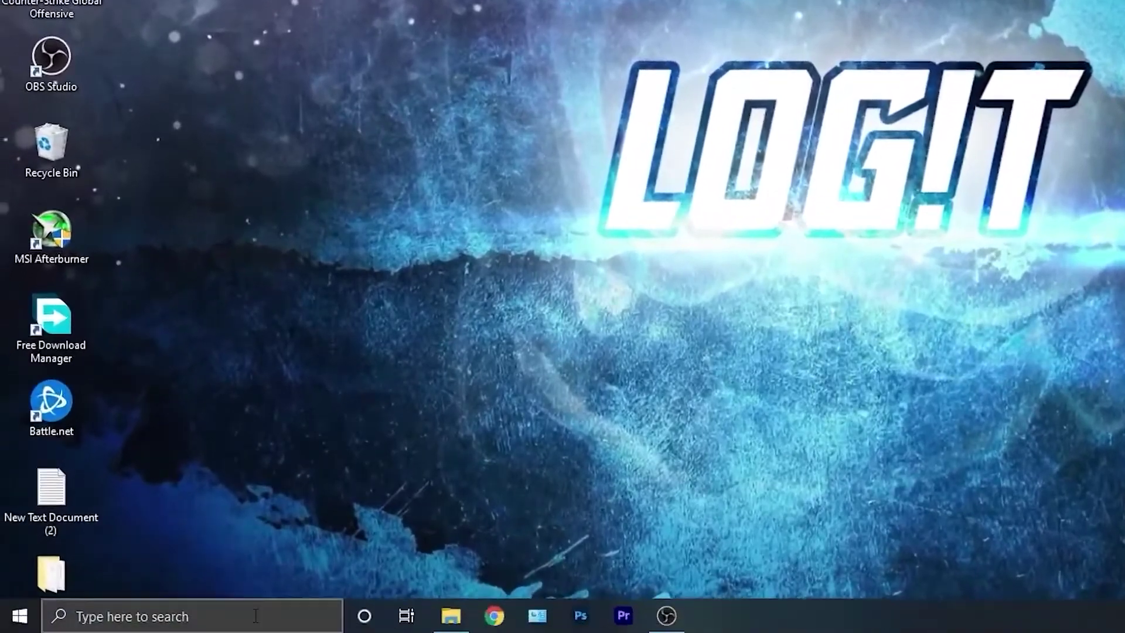
Launch Command Prompt with administrator rights from Windows search.
{"action": "left_click", "coordinate": [251, 615]}
{"action": "type", "text": "cmd"}
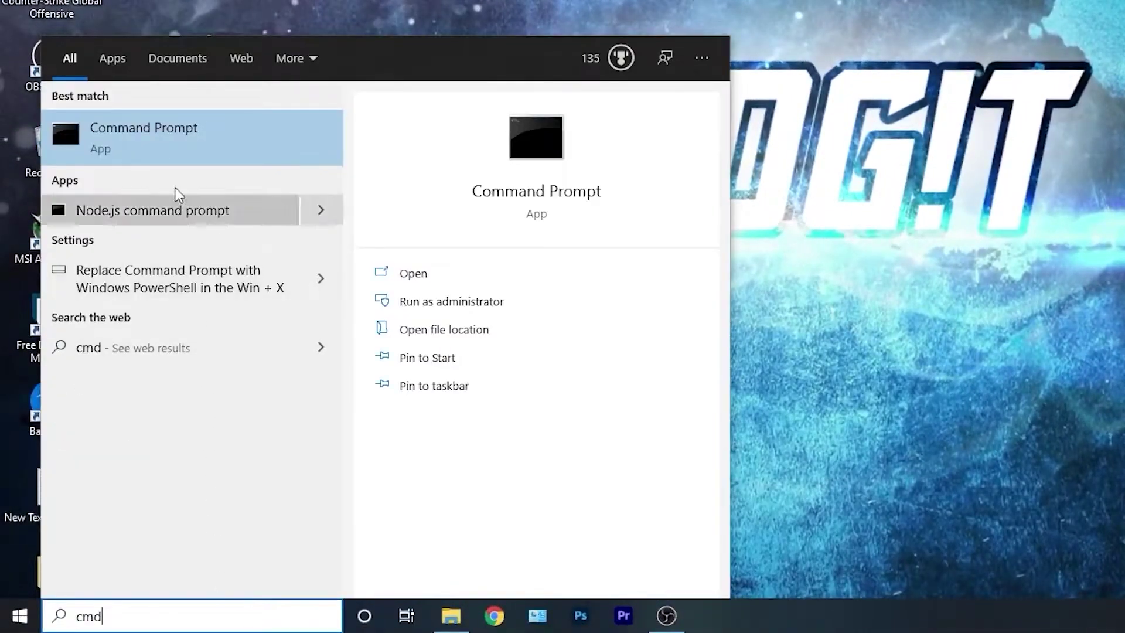
{"action": "right_click", "coordinate": [199, 129]}
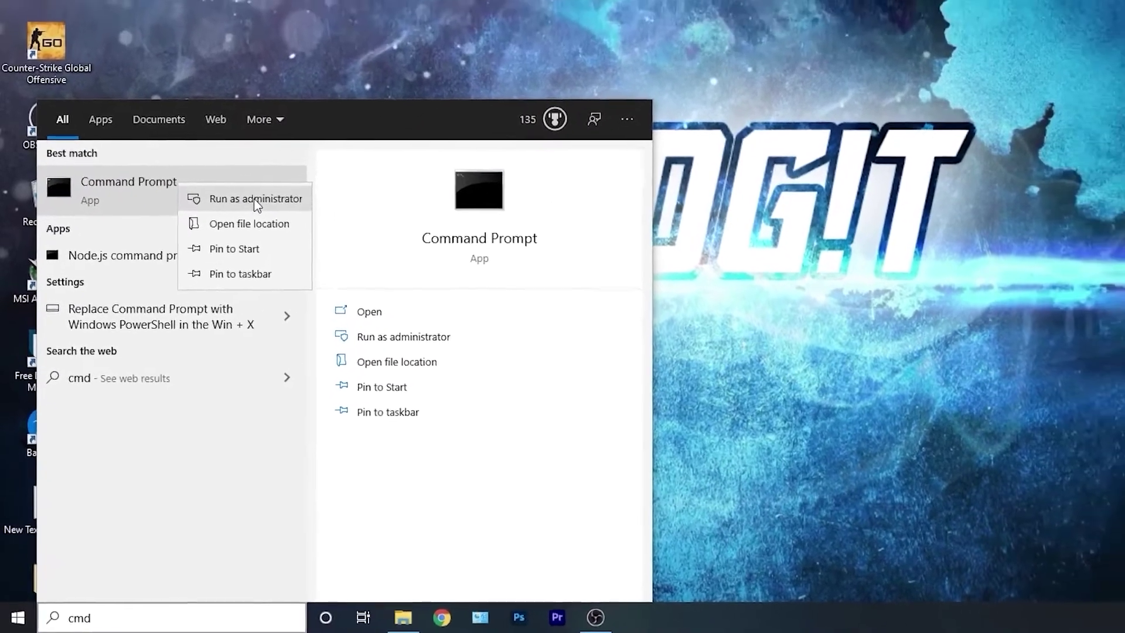
{"action": "left_click", "coordinate": [286, 147]}
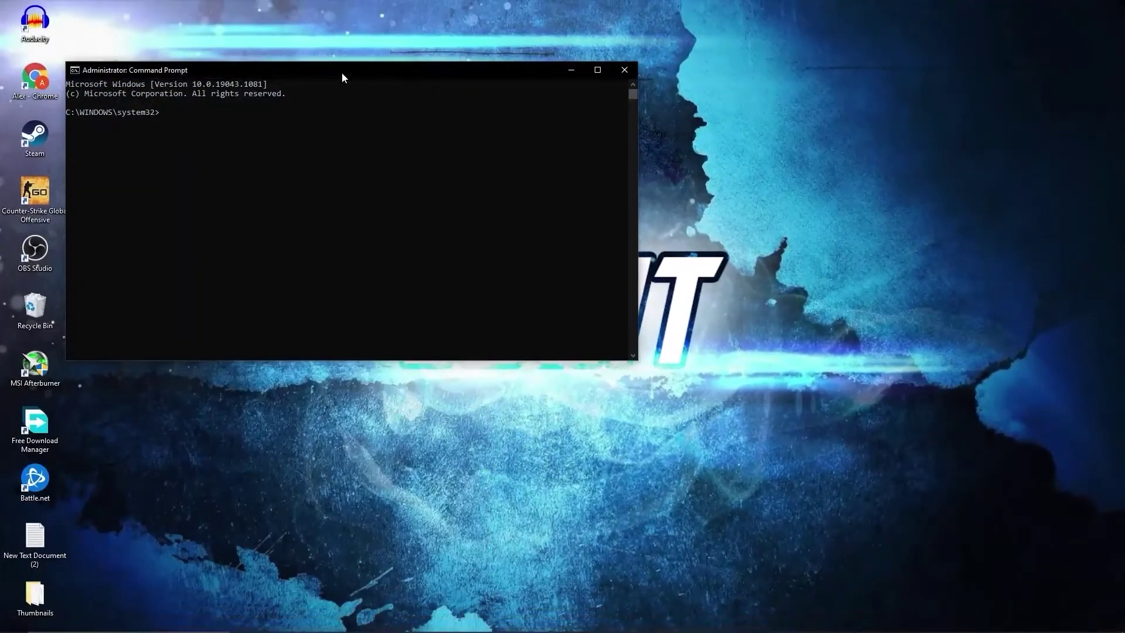
{"action": "left_click_drag", "start_coordinate": [342, 72], "coordinate": [313, 78]}
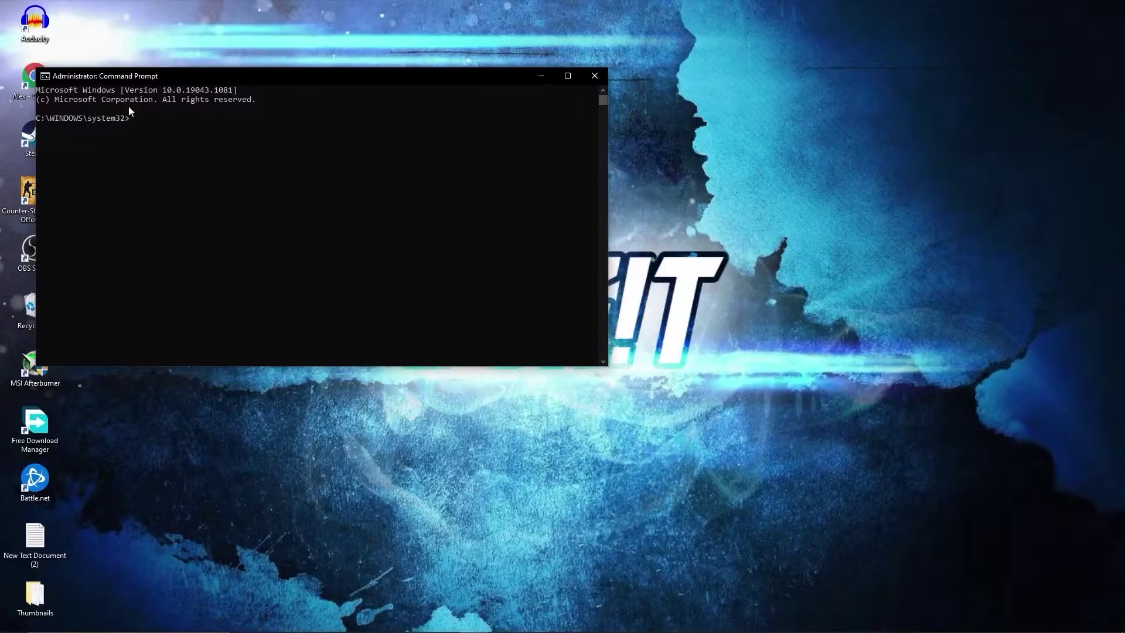
Copy the powercfg duplicate command from the notes.
{"action": "left_click", "coordinate": [413, 622]}
{"action": "left_click_drag", "start_coordinate": [565, 236], "coordinate": [857, 236]}
{"action": "right_click", "coordinate": [583, 235]}
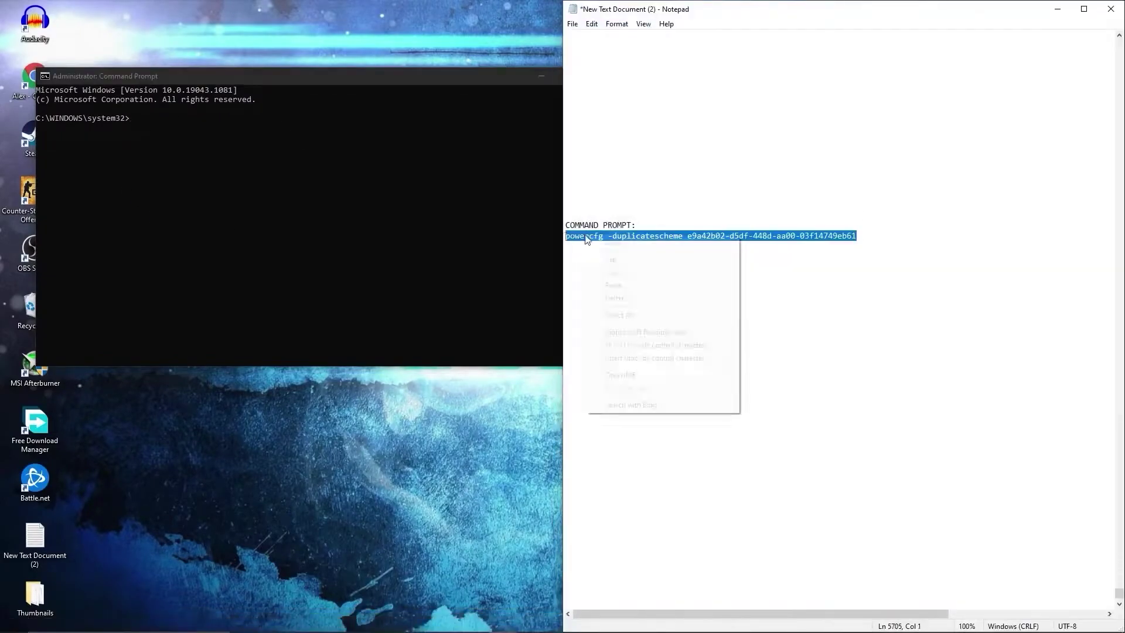
{"action": "left_click", "coordinate": [615, 283]}
{"action": "left_click", "coordinate": [1057, 9]}
Run the pasted powercfg command, creating the Ultimate Performance power scheme.
{"action": "right_click", "coordinate": [222, 173]}
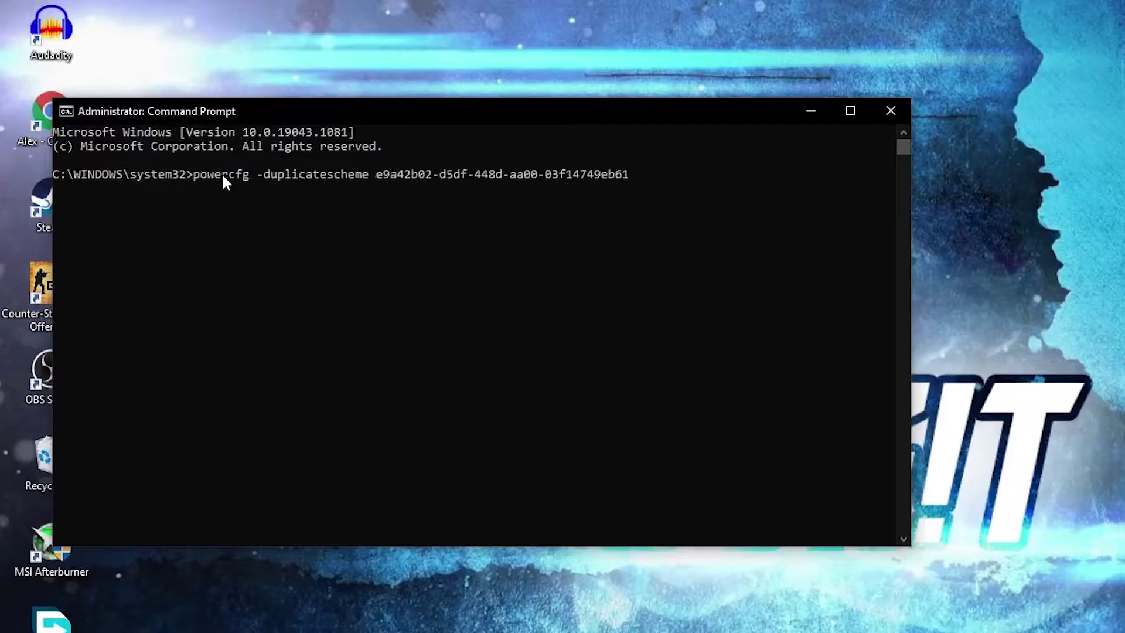
{"action": "key", "text": "Return"}
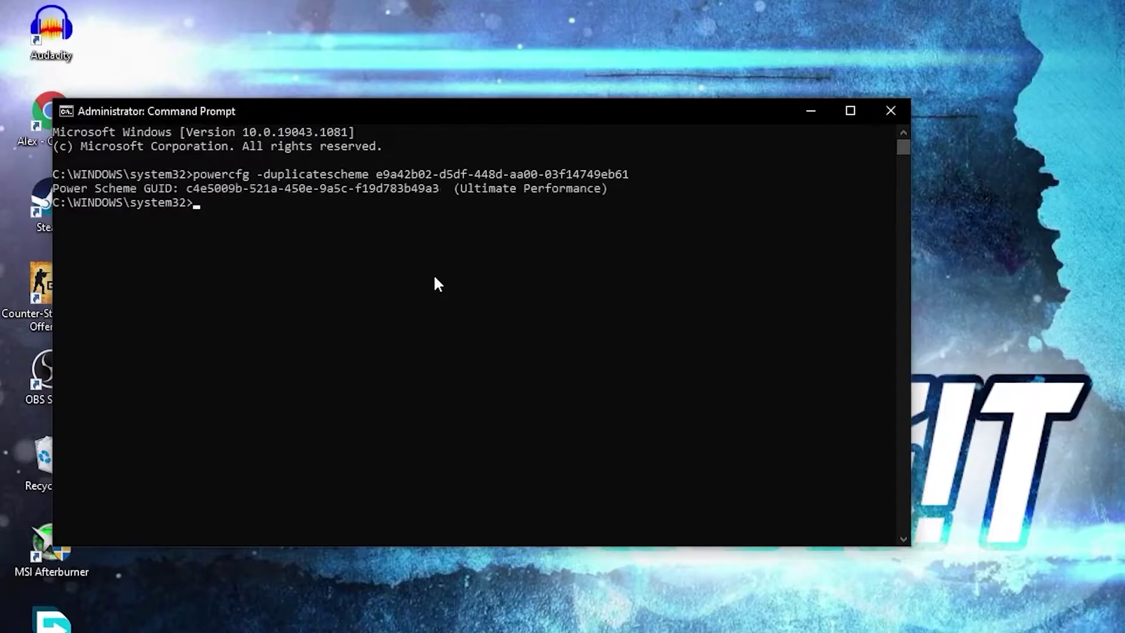
{"action": "left_click_drag", "start_coordinate": [455, 197], "coordinate": [492, 199]}
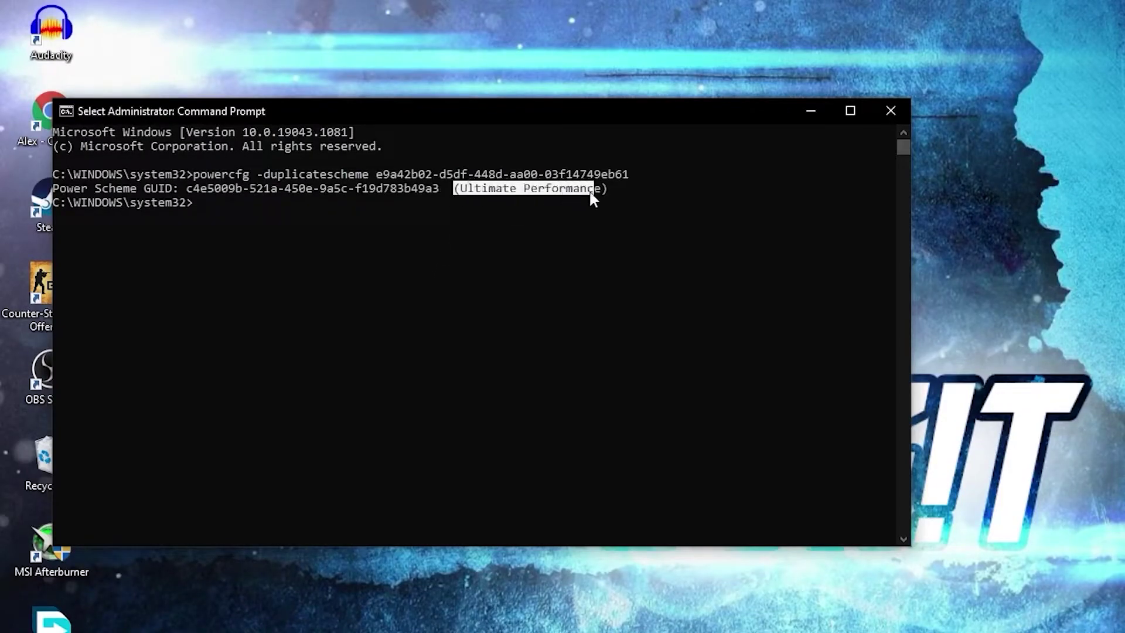
{"action": "left_click_drag", "start_coordinate": [591, 197], "coordinate": [607, 194]}
Search for the power plan settings and reveal the additional power plans.
{"action": "left_click", "coordinate": [889, 112]}
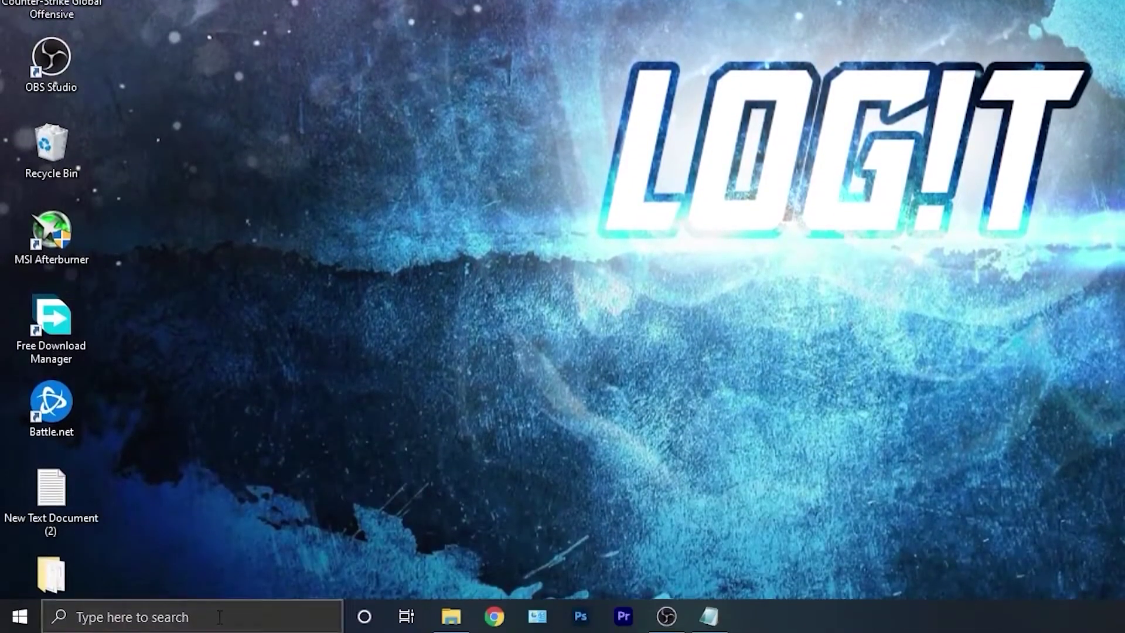
{"action": "left_click", "coordinate": [220, 617]}
{"action": "type", "text": "ch"}
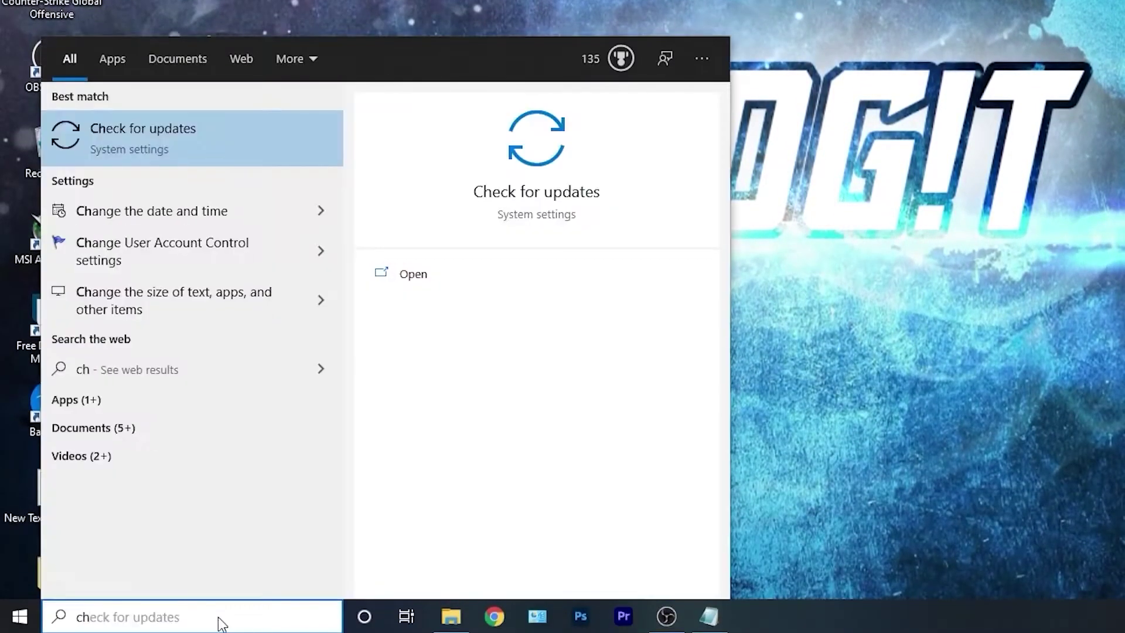
{"action": "type", "text": "oose"}
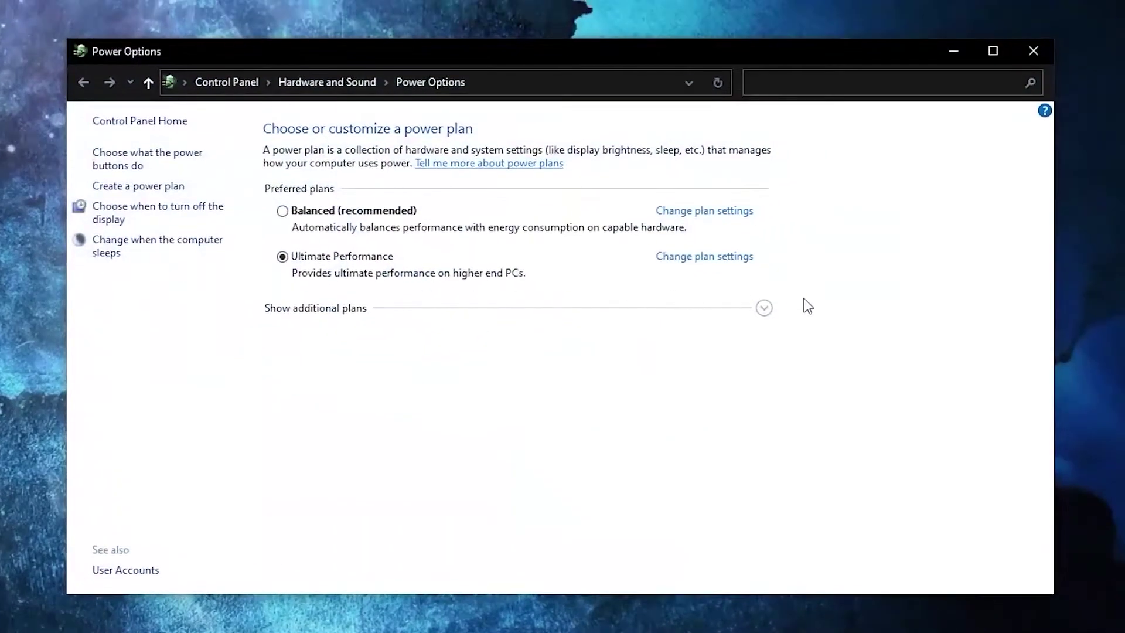
{"action": "left_click", "coordinate": [763, 308]}
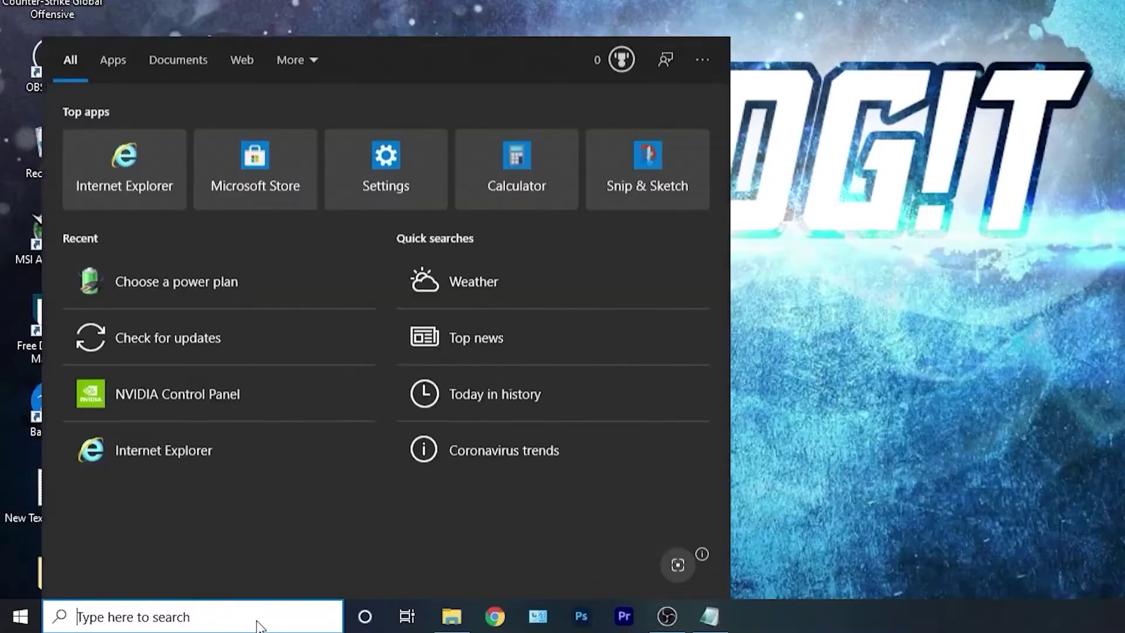
{"action": "type", "text": "t"}
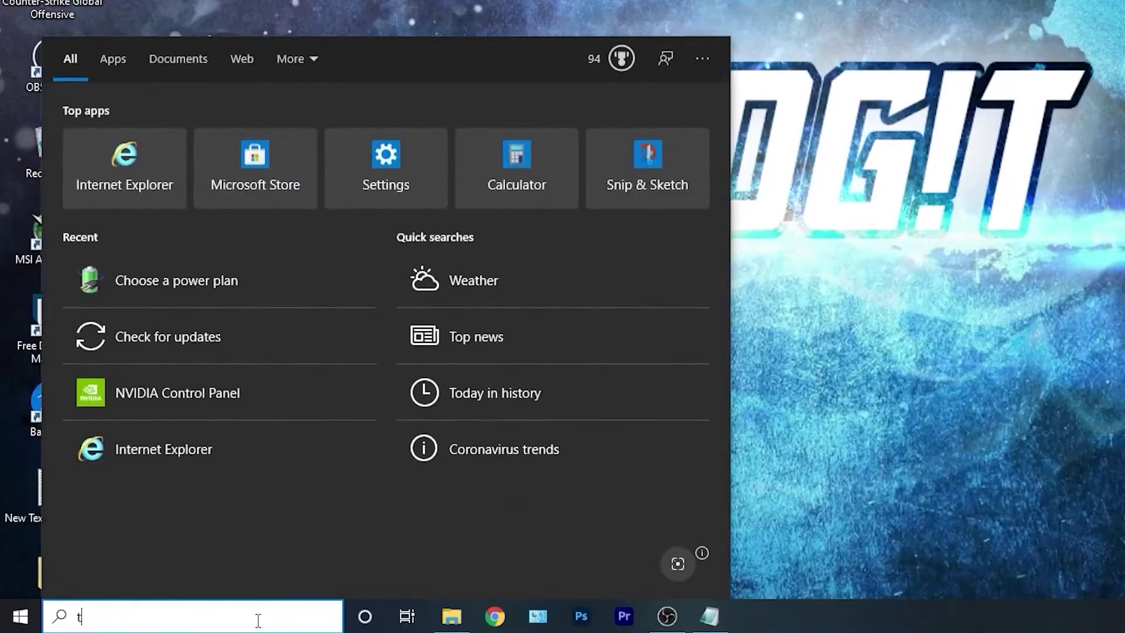
{"action": "type", "text": "his pc"}
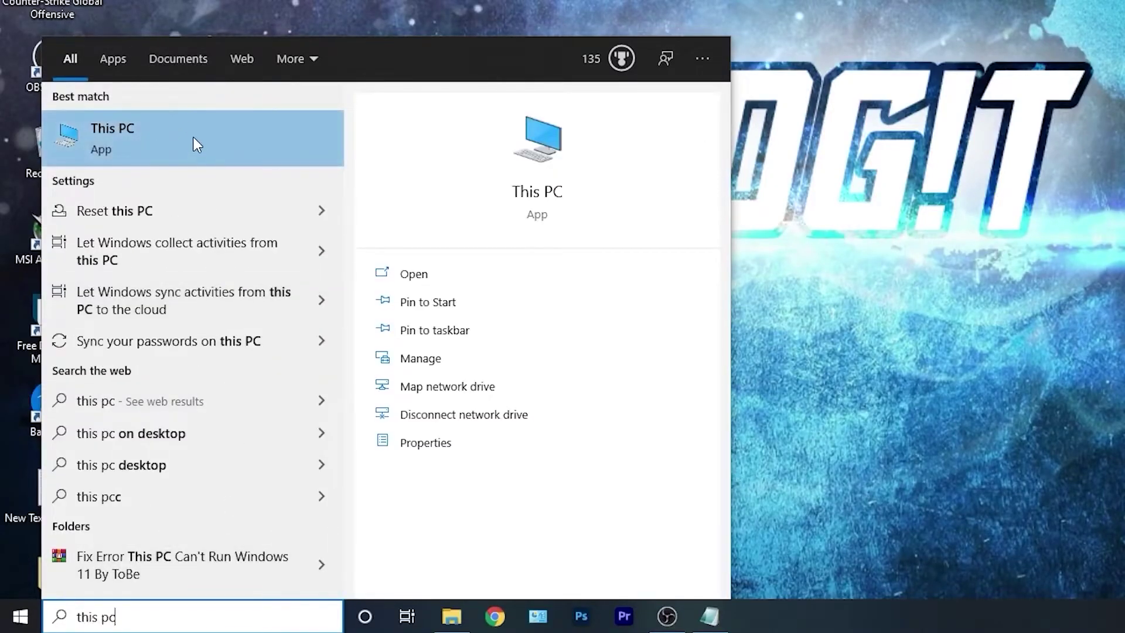
Reach the Performance Options from This PC's advanced system settings.
{"action": "right_click", "coordinate": [192, 142]}
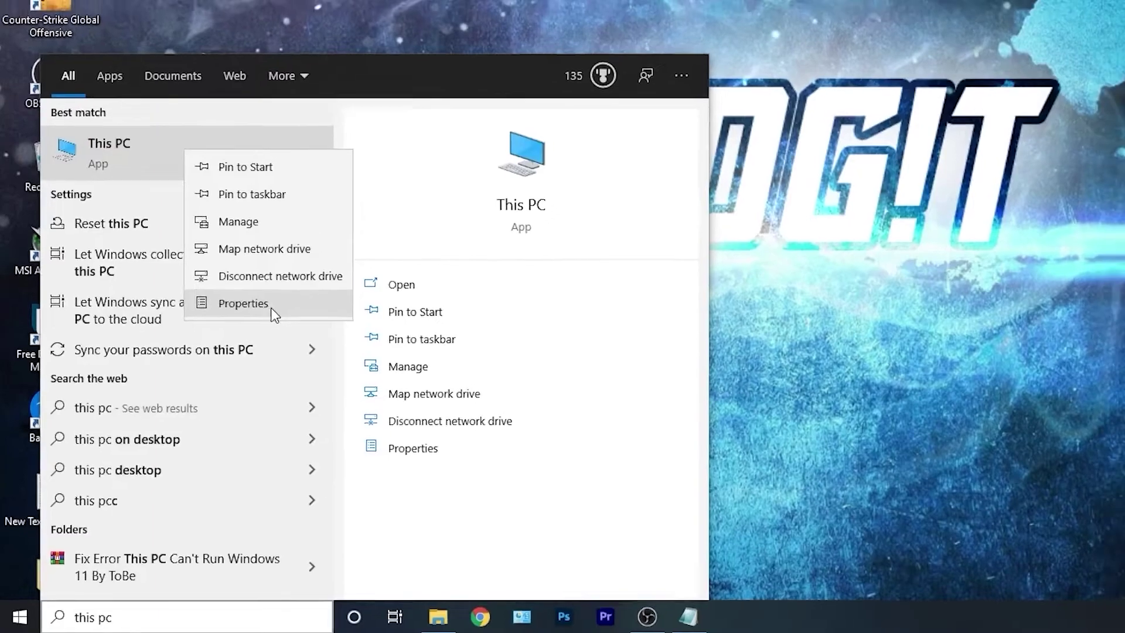
{"action": "left_click", "coordinate": [268, 293]}
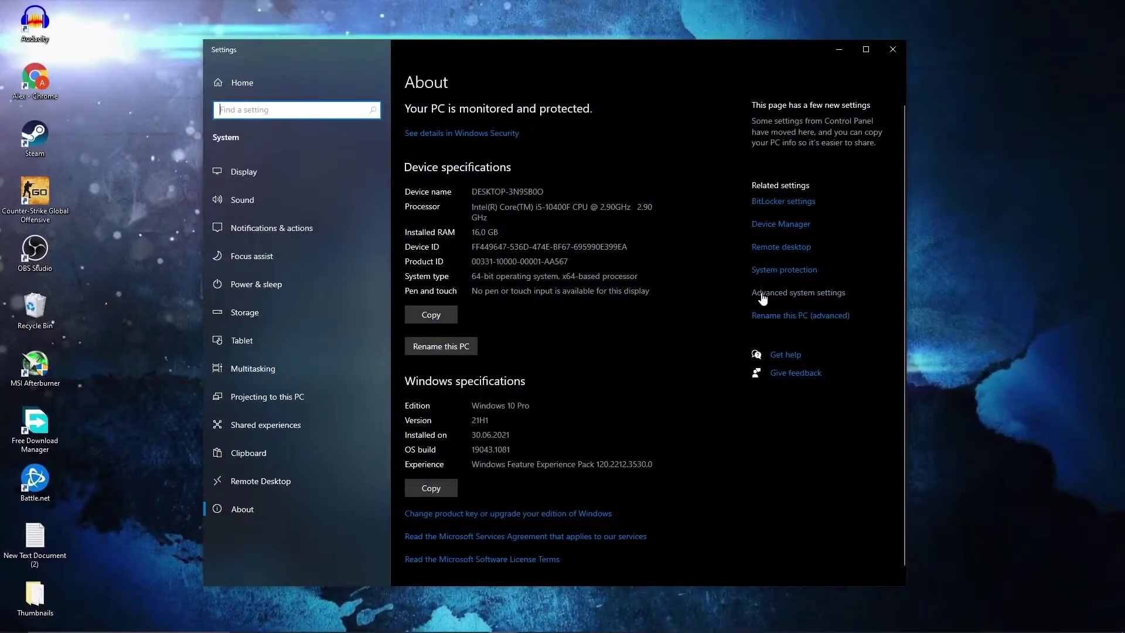
{"action": "left_click", "coordinate": [794, 294]}
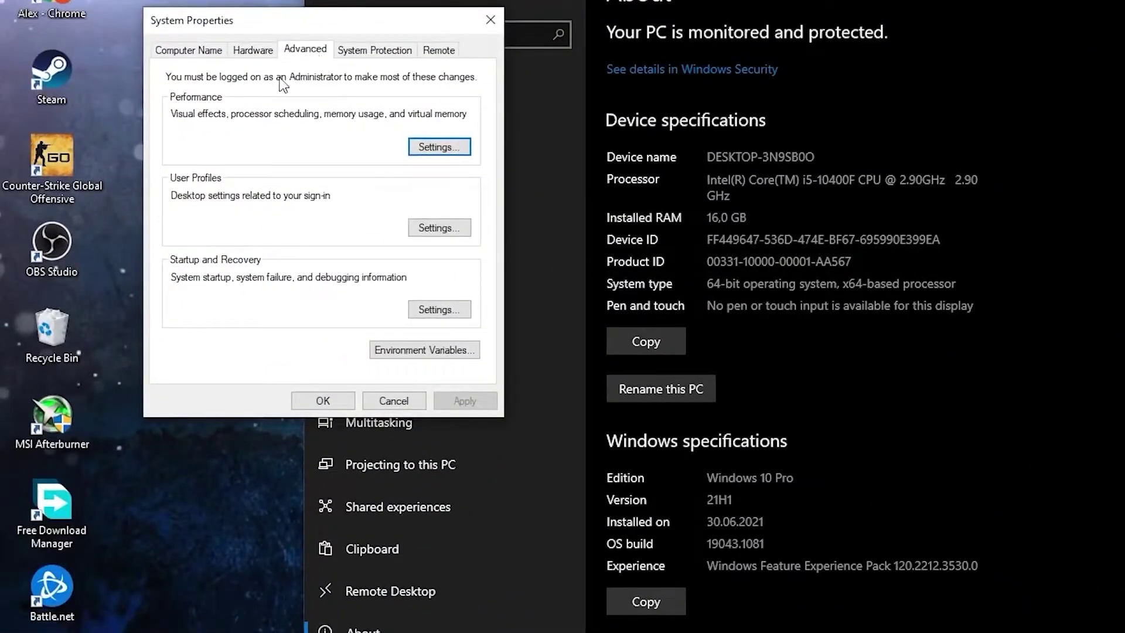
{"action": "left_click", "coordinate": [440, 148]}
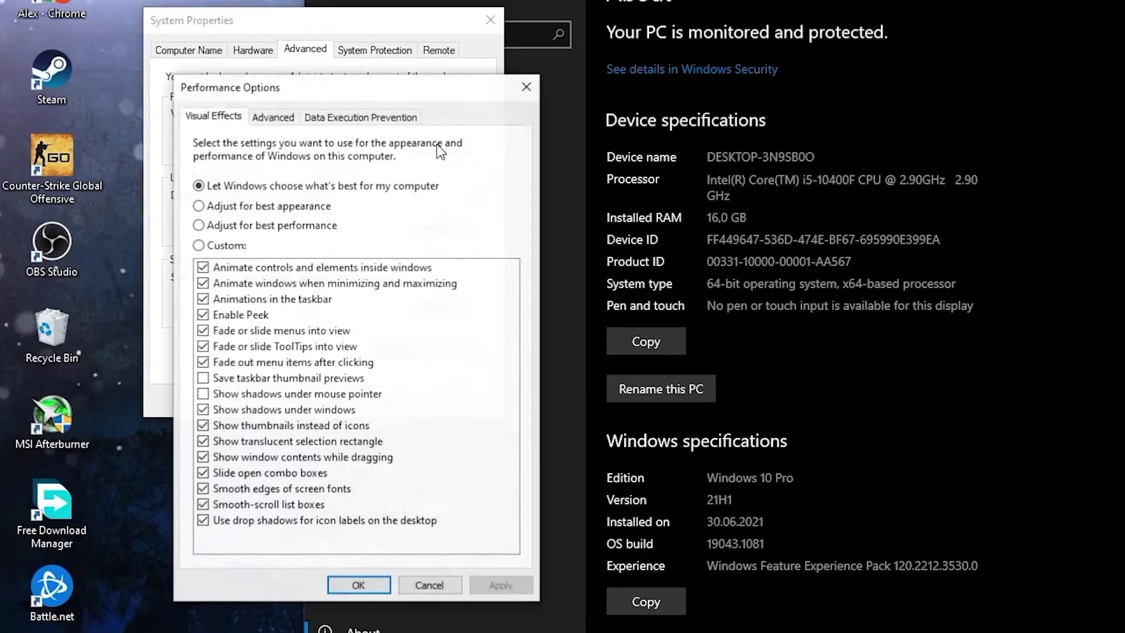
Set visual effects to Adjust for best performance and apply it.
{"action": "left_click", "coordinate": [201, 226]}
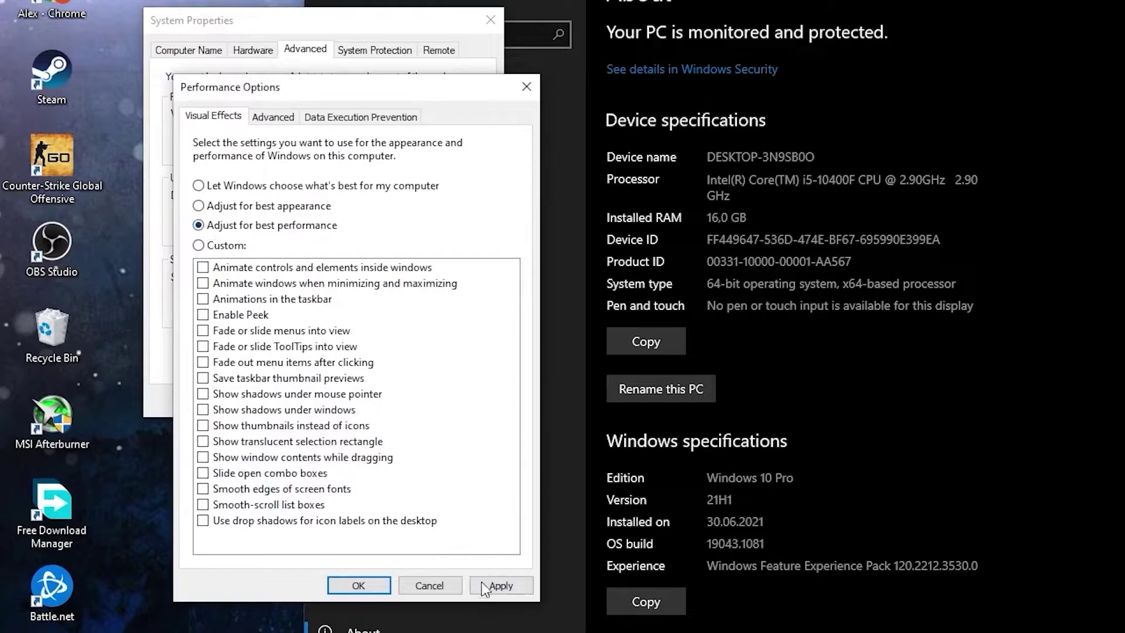
{"action": "left_click", "coordinate": [499, 585]}
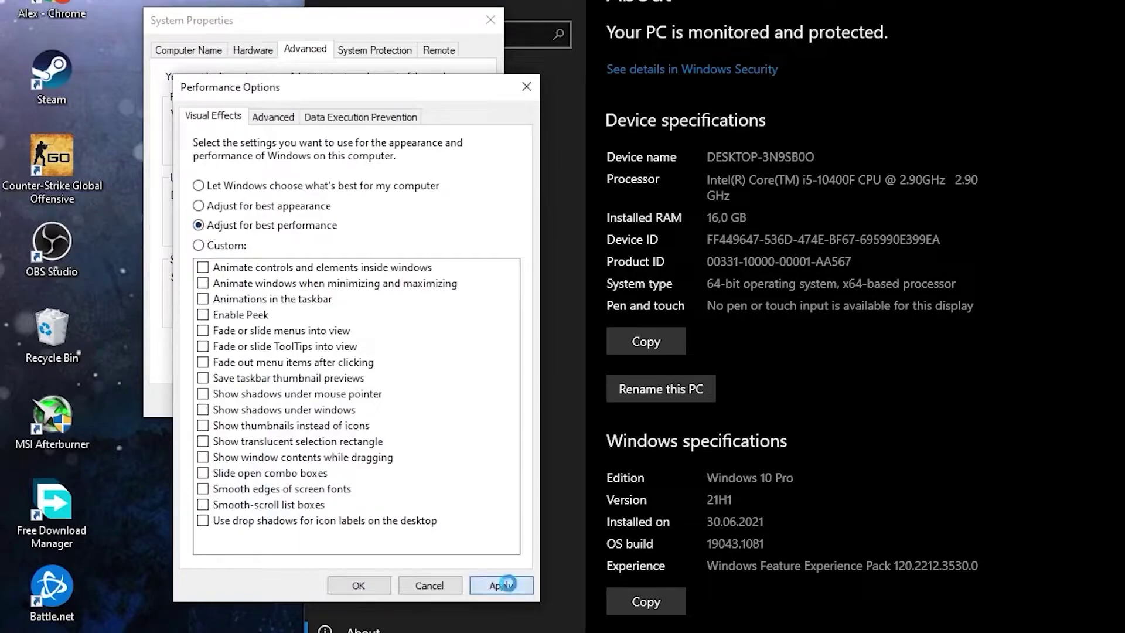
{"action": "left_click", "coordinate": [359, 585]}
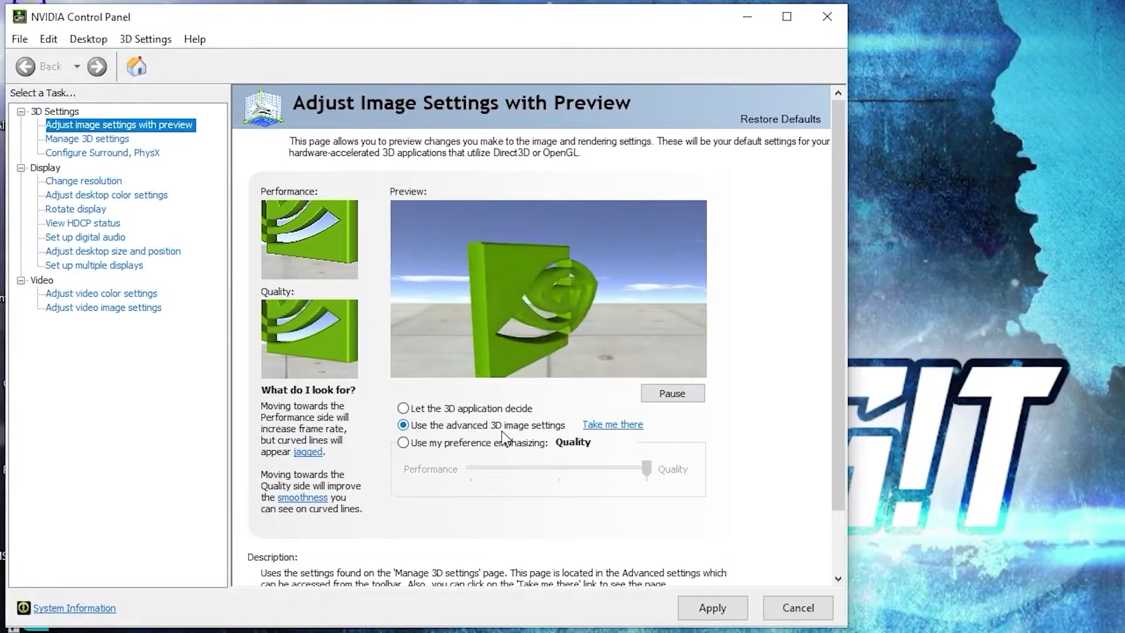
Apply the advanced 3D image settings and review OpenGL GPU and power management mode globally.
{"action": "left_click", "coordinate": [717, 610]}
{"action": "left_click", "coordinate": [98, 141]}
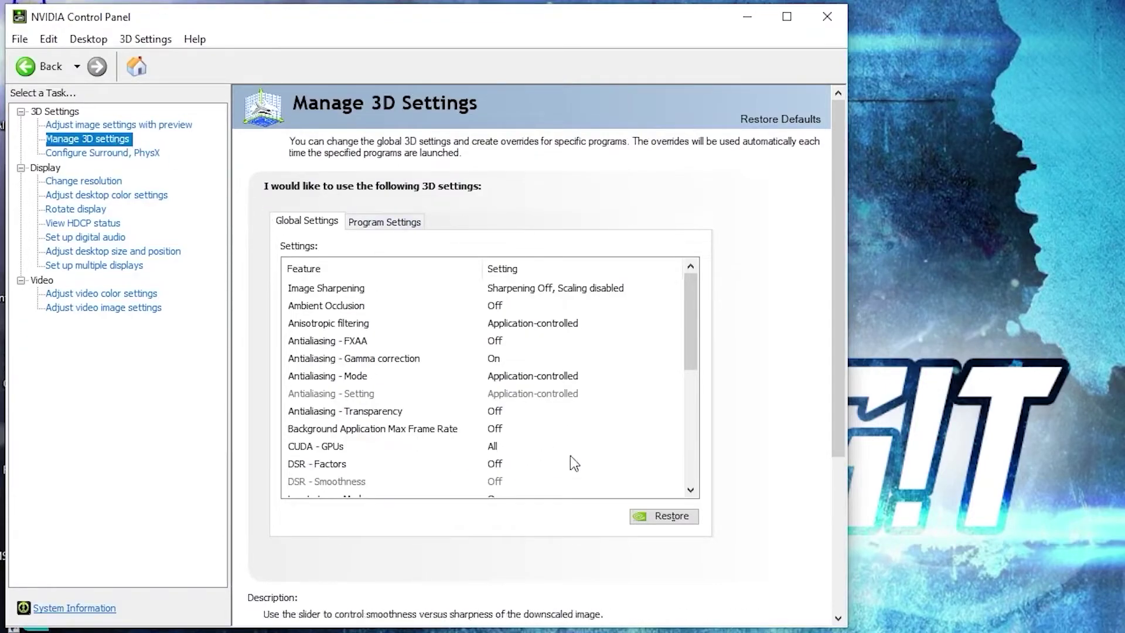
{"action": "scroll", "coordinate": [597, 403], "scroll_direction": "down", "scroll_amount": 3}
{"action": "left_click", "coordinate": [292, 395]}
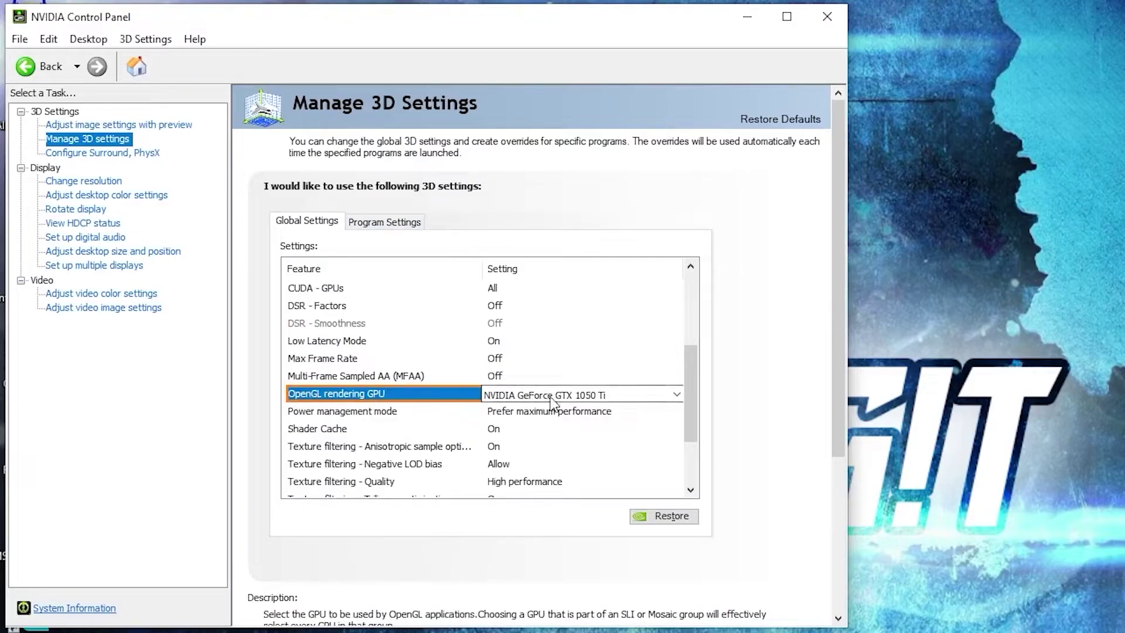
{"action": "left_click", "coordinate": [304, 414]}
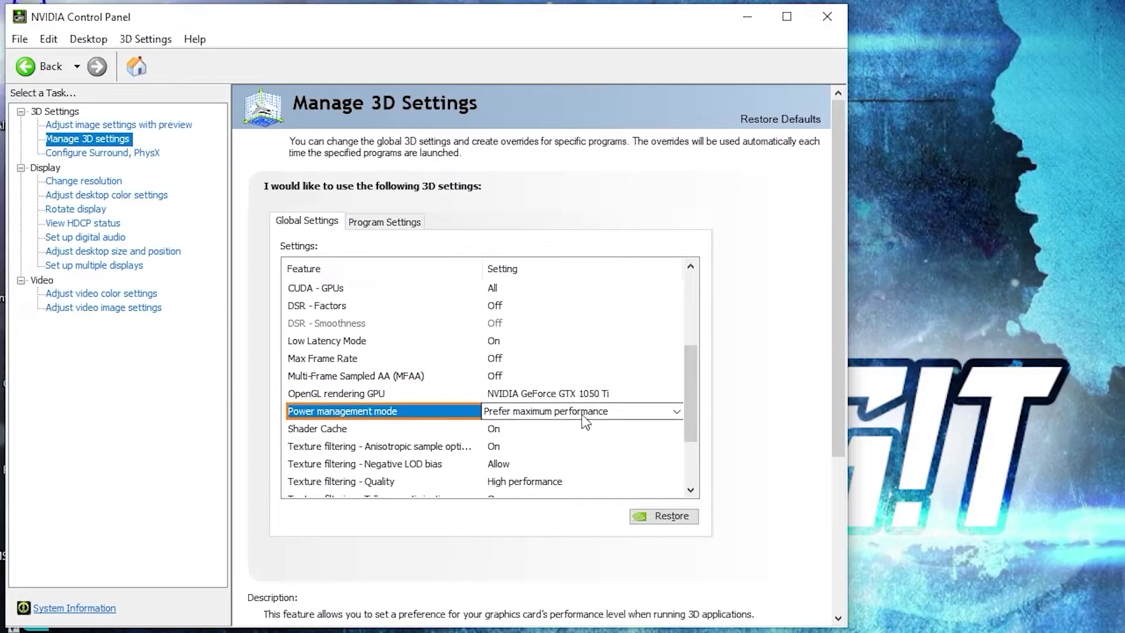
{"action": "scroll", "coordinate": [613, 410], "scroll_direction": "down", "scroll_amount": 2}
Review the global texture filtering quality, threaded optimization and vertical sync settings.
{"action": "left_click", "coordinate": [299, 394]}
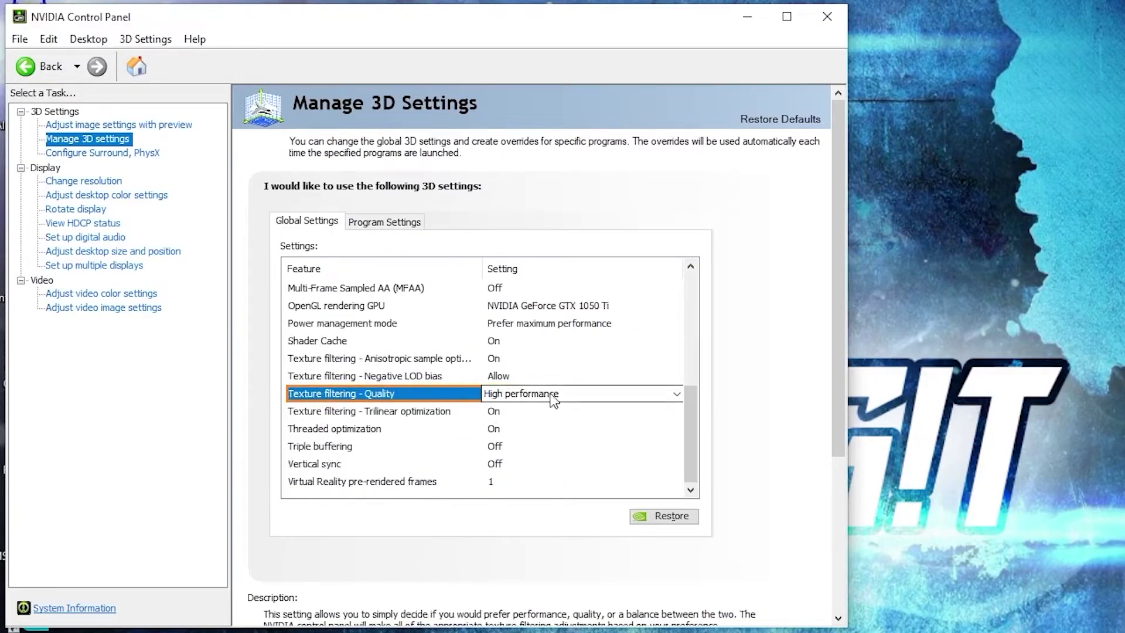
{"action": "left_click", "coordinate": [326, 431]}
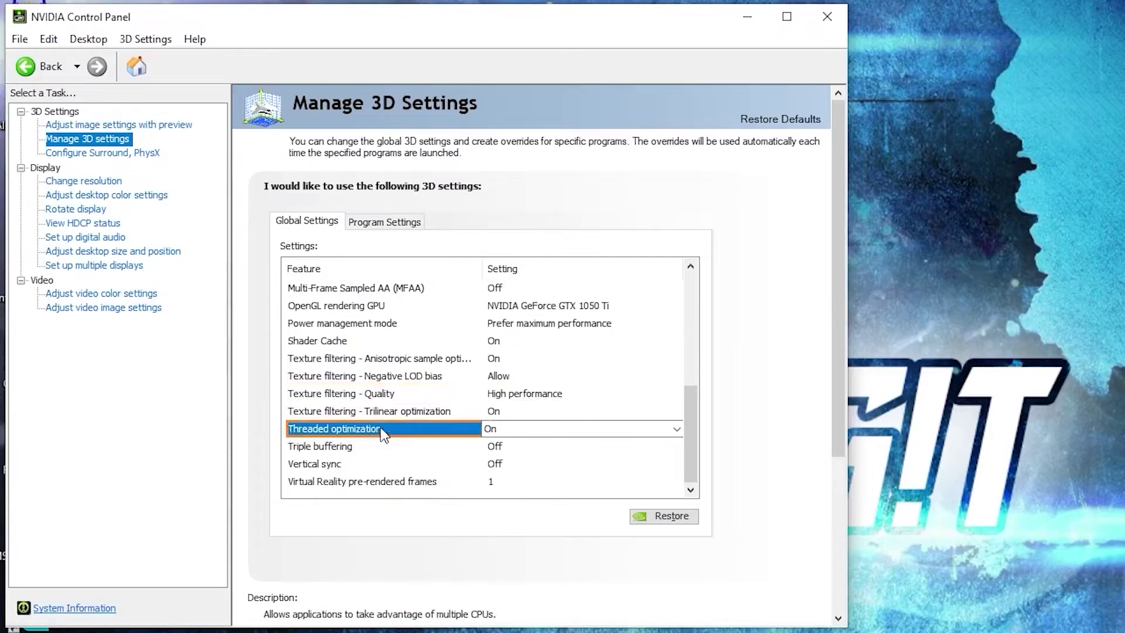
{"action": "left_click", "coordinate": [326, 465]}
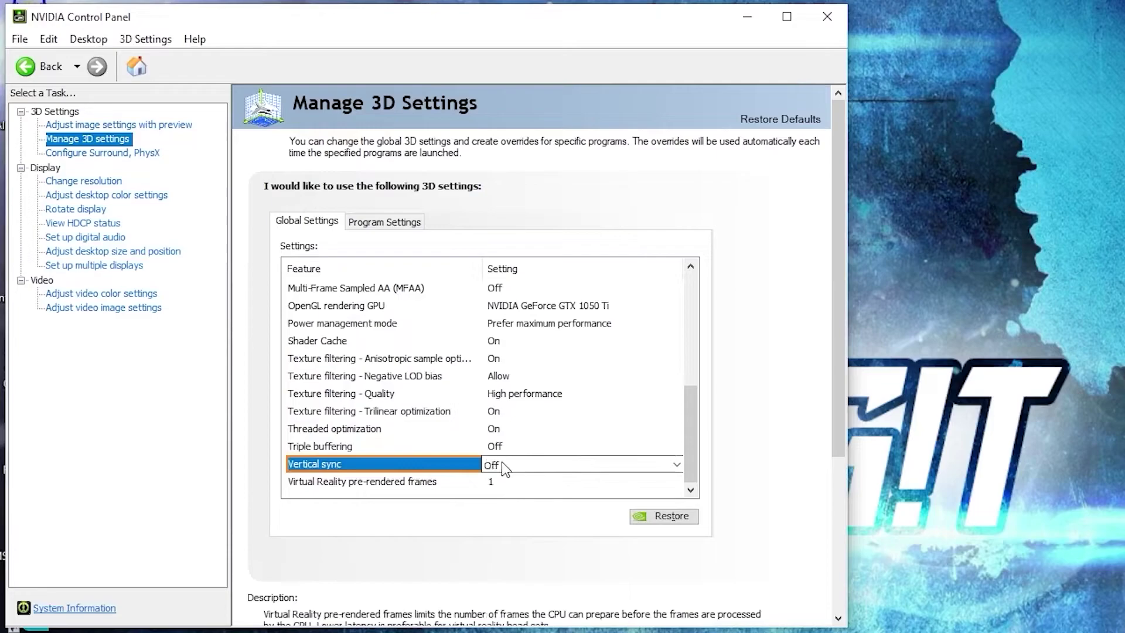
Adjust the display's Digital vibrance slider and apply the desktop colour settings.
{"action": "left_click", "coordinate": [109, 195]}
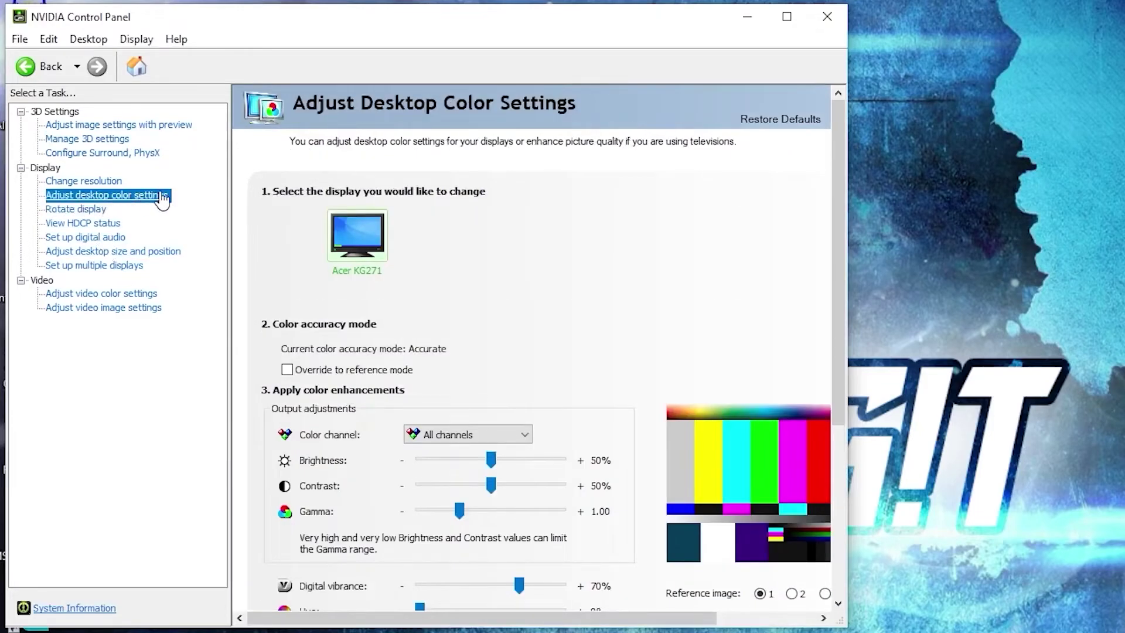
{"action": "scroll", "coordinate": [303, 352], "scroll_direction": "down", "scroll_amount": 2}
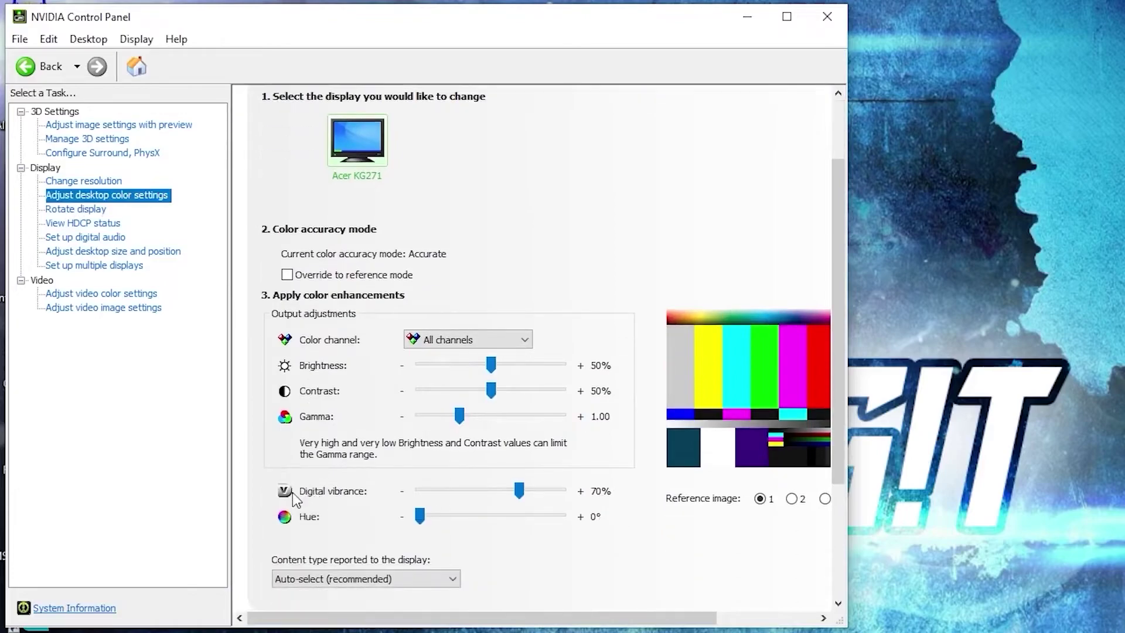
{"action": "left_click_drag", "start_coordinate": [519, 491], "coordinate": [519, 492]}
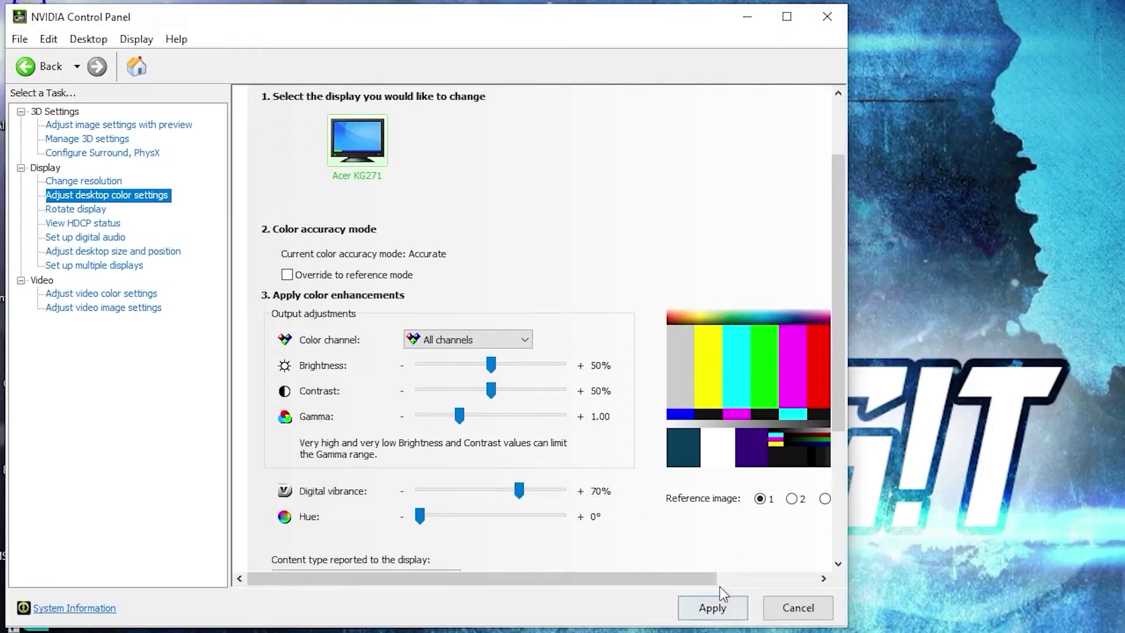
{"action": "left_click", "coordinate": [712, 606]}
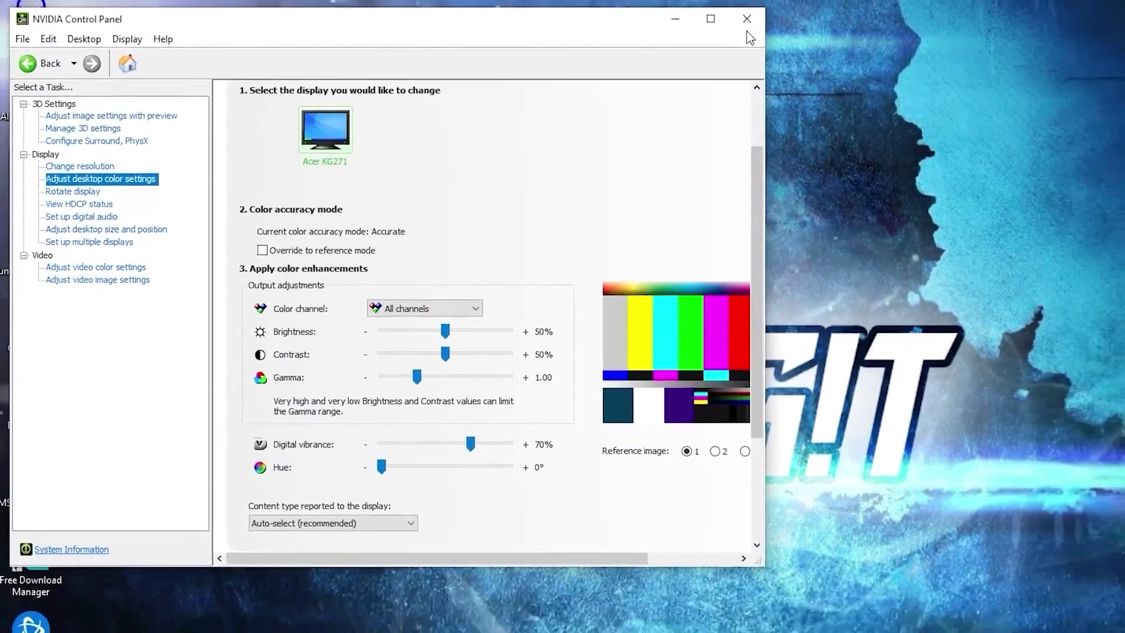